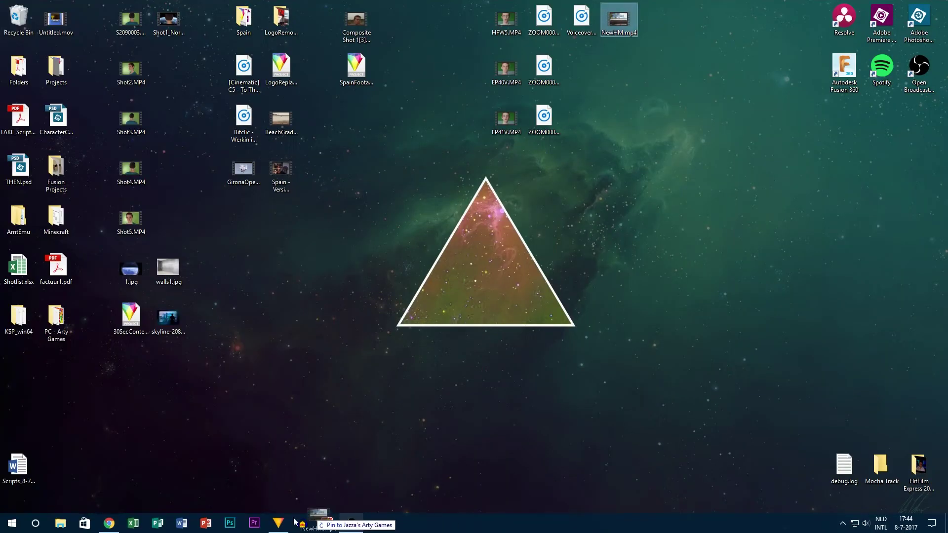
Step: Import NewHM.mp4 into the Media panel and place it on the Composite Shot 1 timeline
{"action": "left_click_drag", "start_coordinate": [290, 526], "coordinate": [76, 309]}
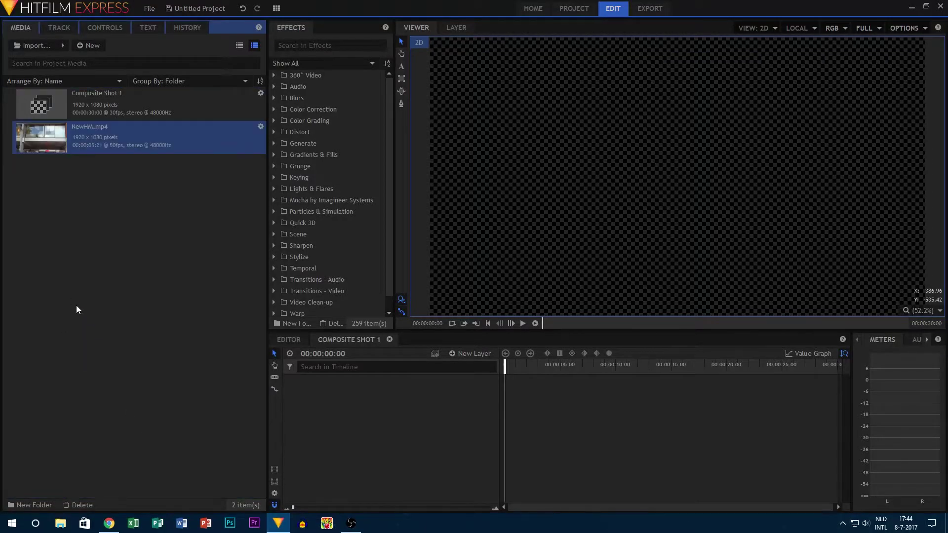
{"action": "left_click_drag", "start_coordinate": [373, 363], "coordinate": [335, 384]}
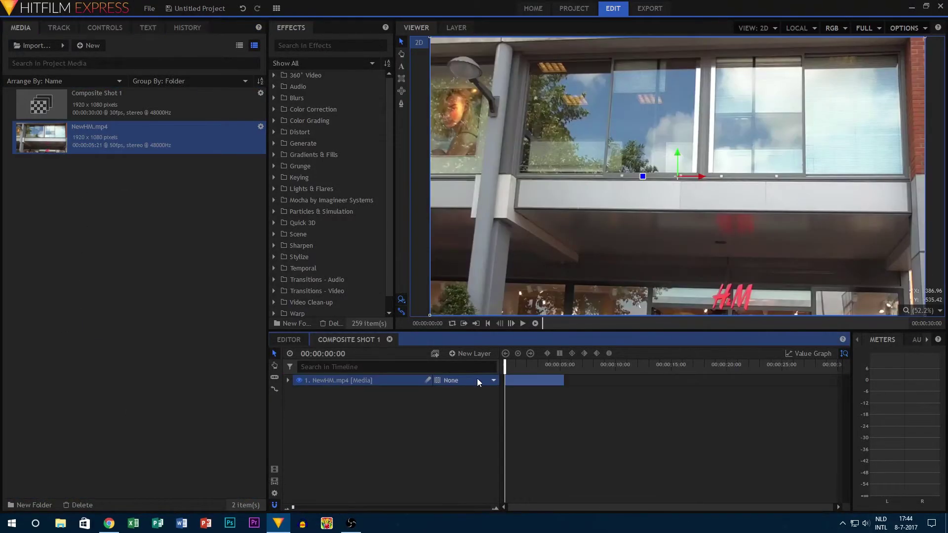
{"action": "mouse_move", "coordinate": [504, 367]}
{"action": "left_mouse_down"}
{"action": "mouse_move", "coordinate": [552, 368]}
{"action": "mouse_move", "coordinate": [500, 374]}
{"action": "left_mouse_up"}
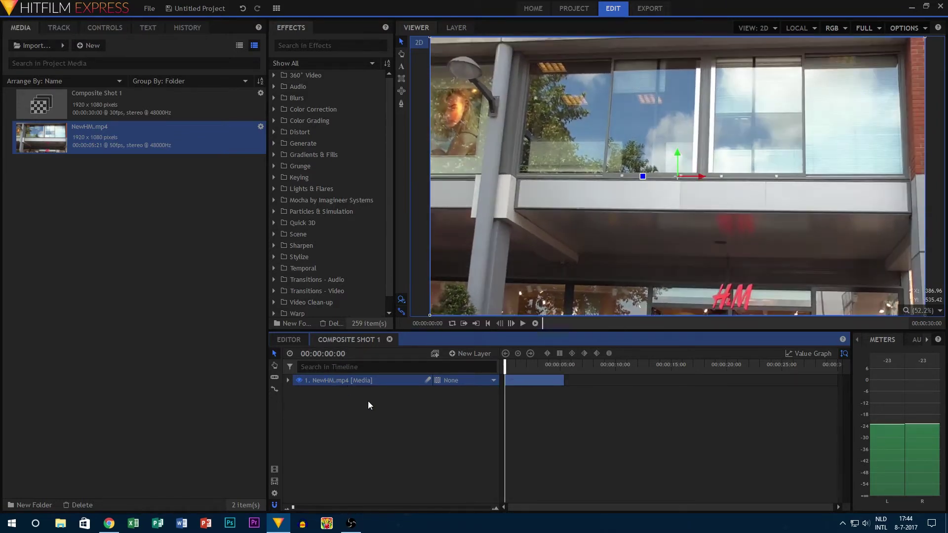
{"action": "left_click", "coordinate": [472, 353]}
Step: Add a point layer named 'Tracking Data' above the NewHM.mp4 footage
{"action": "left_click", "coordinate": [466, 427]}
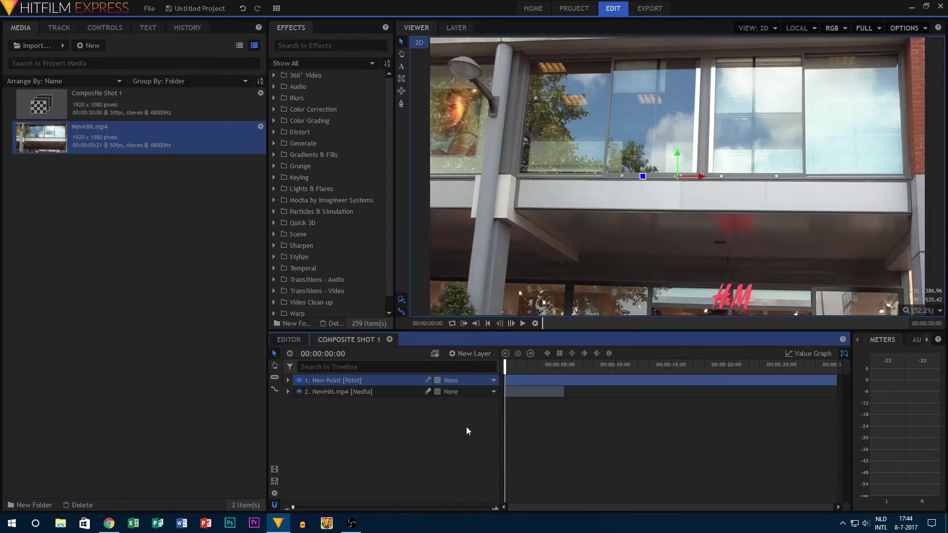
{"action": "type", "text": "Trac"}
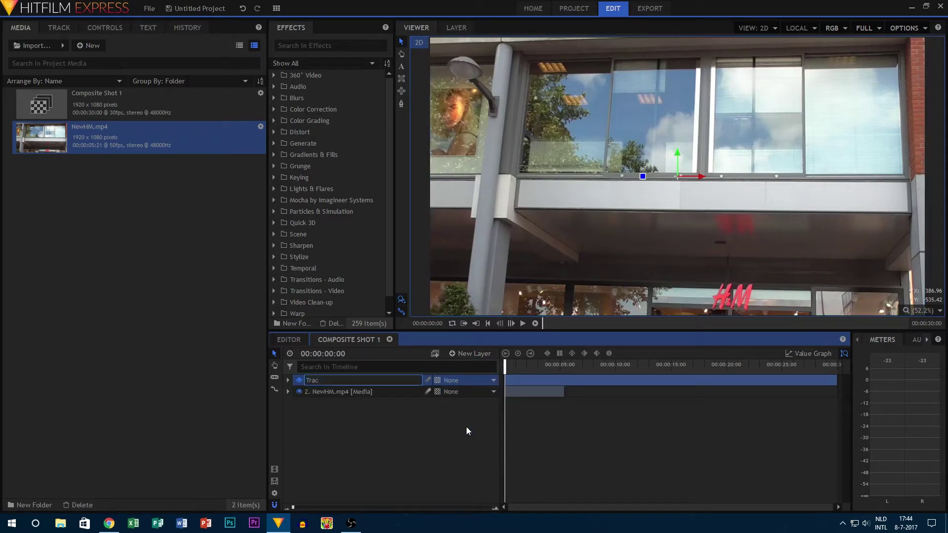
{"action": "type", "text": "king Data"}
{"action": "key", "text": "Return"}
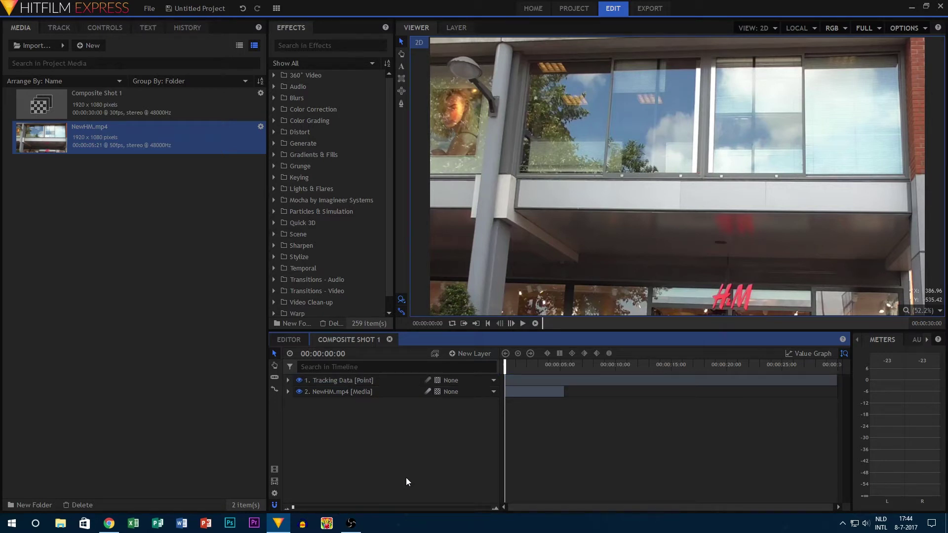
{"action": "left_click", "coordinate": [287, 391]}
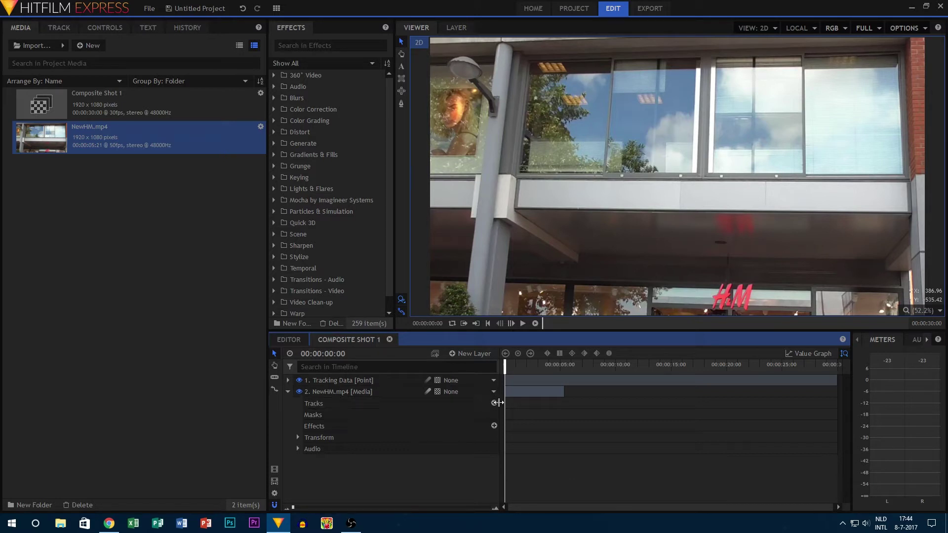
Step: Add a Tracker under Tracks on NewHM.mp4 and zoom into the footage in the Layer viewer
{"action": "left_click", "coordinate": [493, 404]}
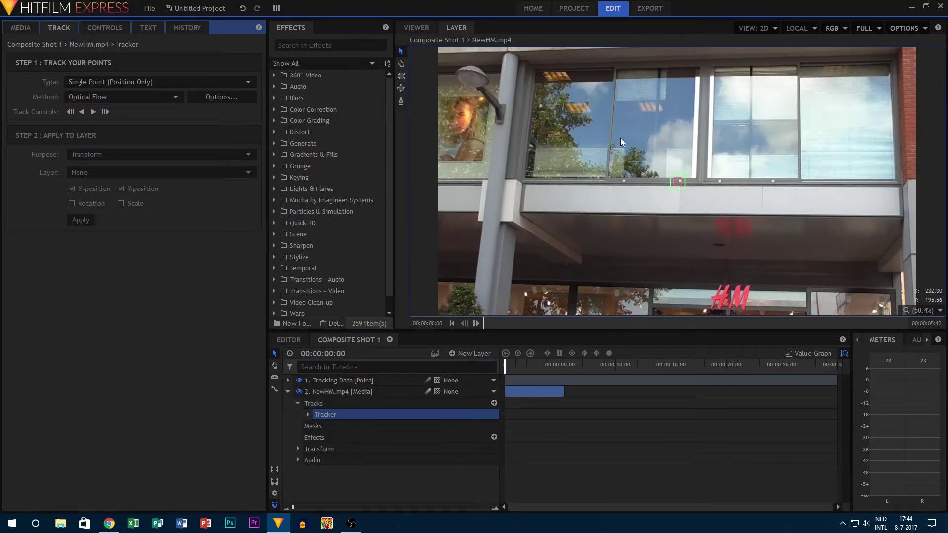
{"action": "scroll", "coordinate": [679, 148], "scroll_direction": "up", "scroll_amount": 3}
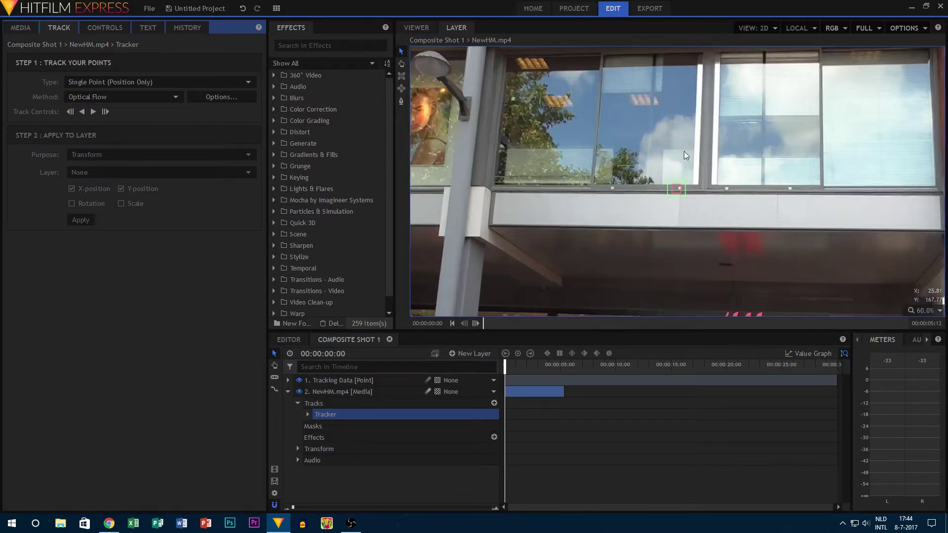
{"action": "scroll", "coordinate": [632, 186], "scroll_direction": "up", "scroll_amount": 1}
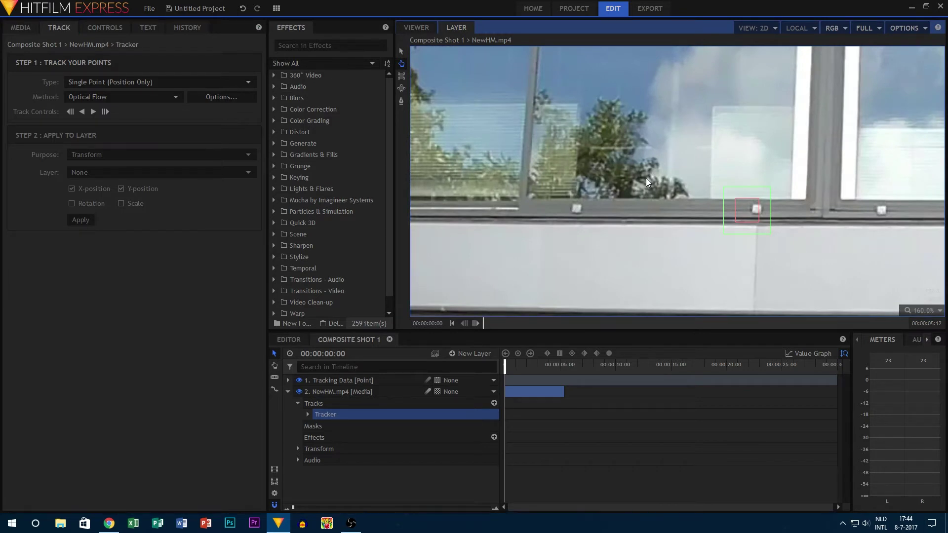
{"action": "left_click_drag", "start_coordinate": [645, 179], "coordinate": [653, 178]}
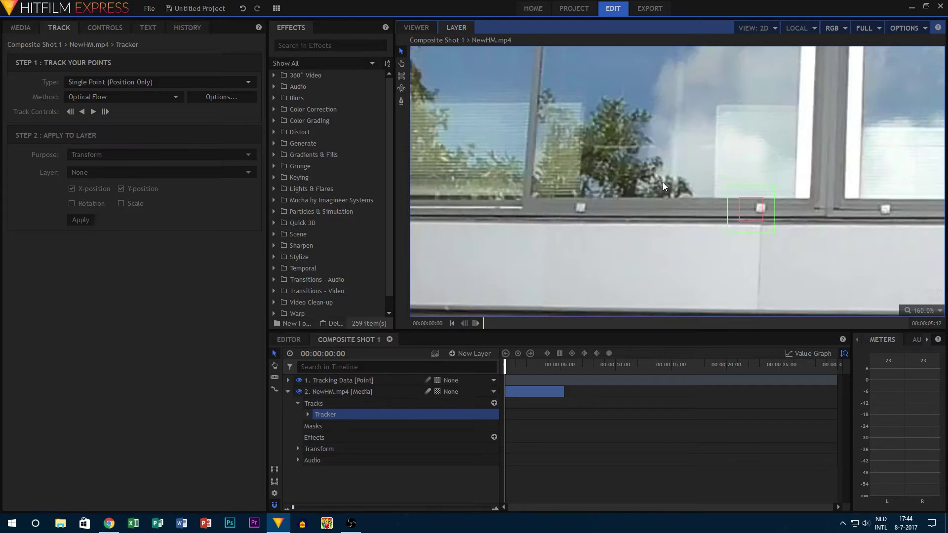
Step: Move the tracking point onto a white window-frame marker and fit its feature and search boxes around it
{"action": "left_click_drag", "start_coordinate": [747, 217], "coordinate": [575, 214]}
{"action": "scroll", "coordinate": [574, 213], "scroll_direction": "up", "scroll_amount": 5}
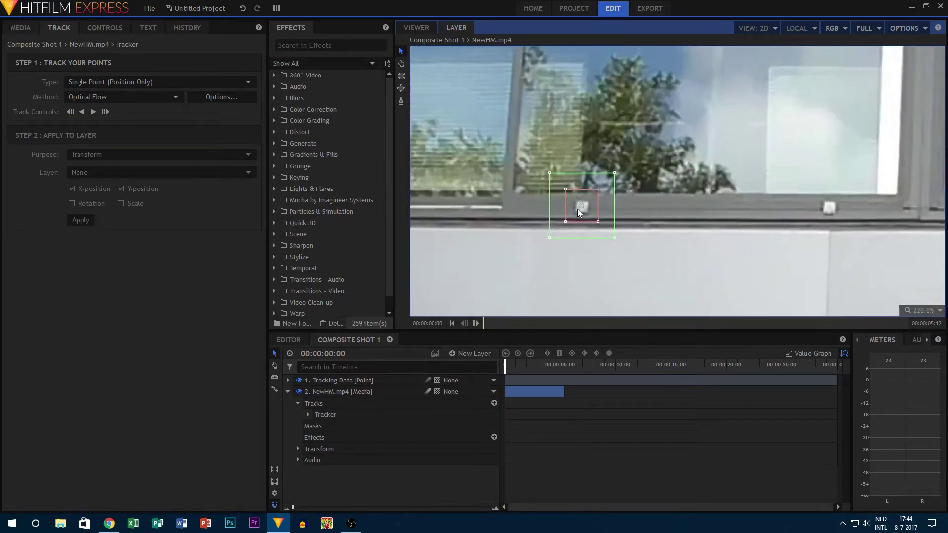
{"action": "mouse_move", "coordinate": [596, 224]}
{"action": "left_mouse_down"}
{"action": "mouse_move", "coordinate": [612, 230]}
{"action": "mouse_move", "coordinate": [599, 218]}
{"action": "left_mouse_up"}
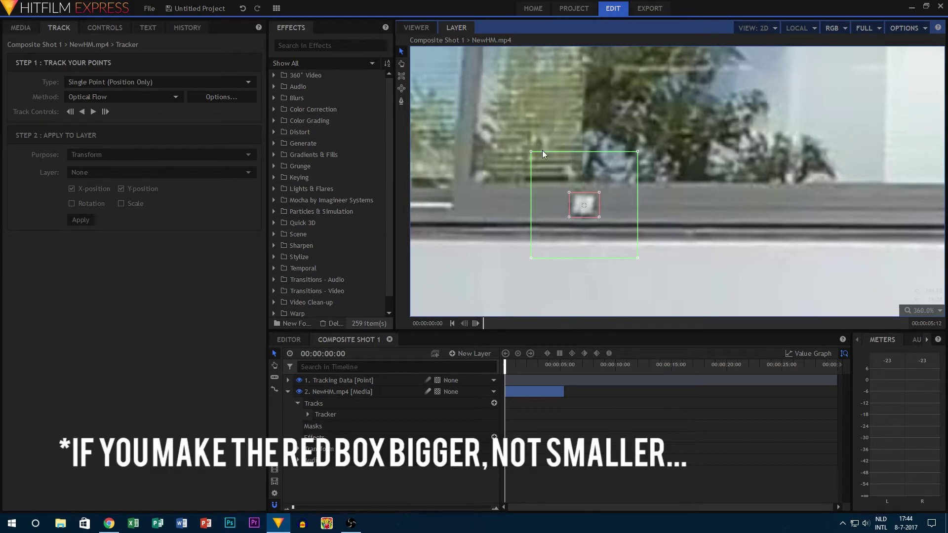
{"action": "scroll", "coordinate": [706, 181], "scroll_direction": "down", "scroll_amount": 4}
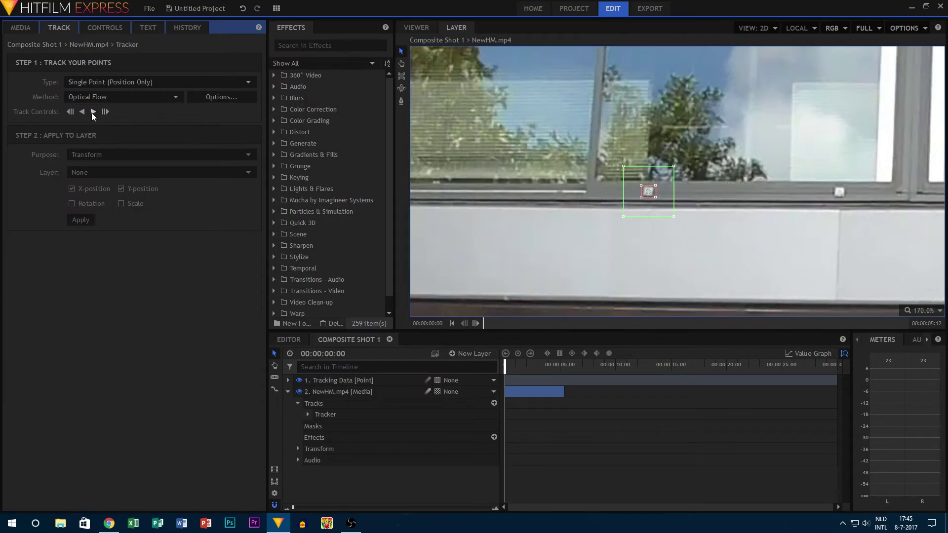
{"action": "left_click", "coordinate": [183, 185]}
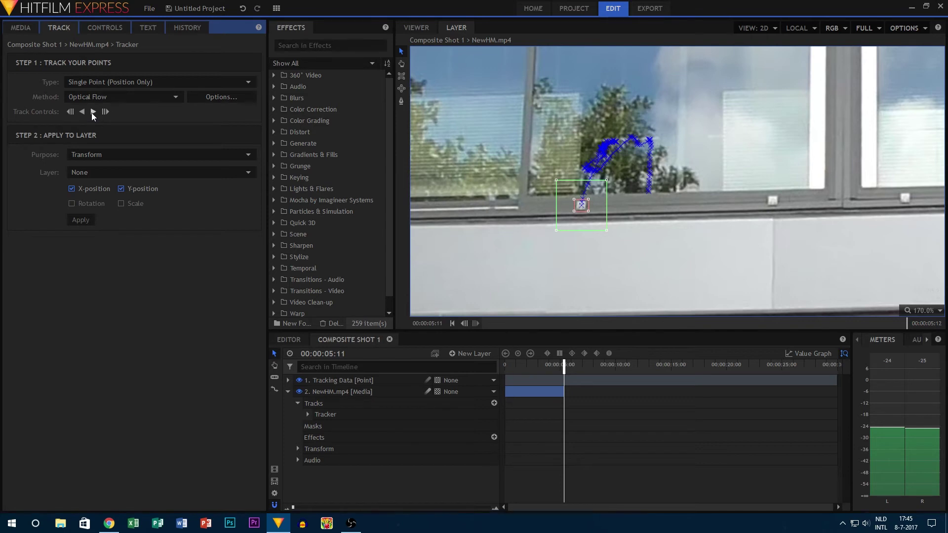
Step: Open the Purpose options in Step 2 of the Track panel
{"action": "left_click", "coordinate": [123, 157]}
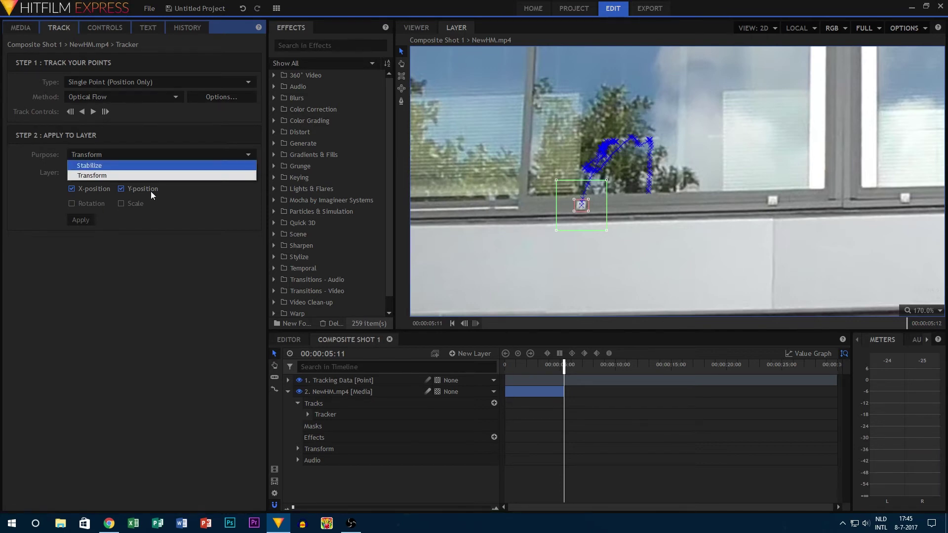
Step: Apply the one-point track's X/Y position to layer '1. Tracking Data' with Purpose set to Transform
{"action": "left_click", "coordinate": [97, 173]}
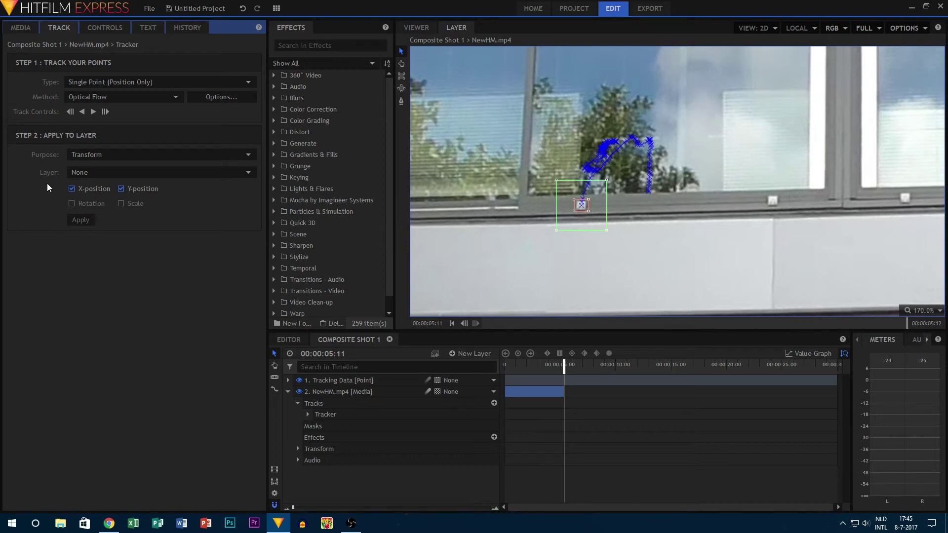
{"action": "left_click", "coordinate": [73, 172]}
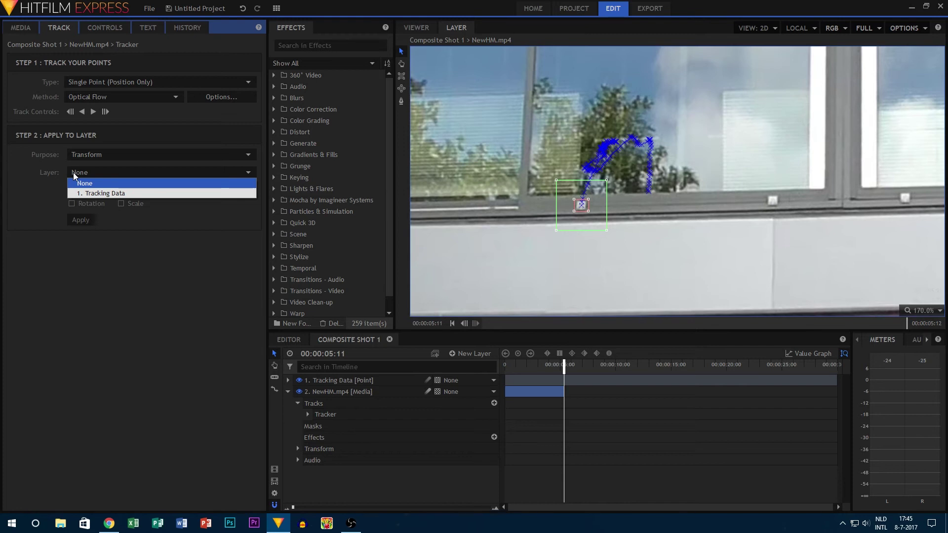
{"action": "left_click", "coordinate": [81, 193]}
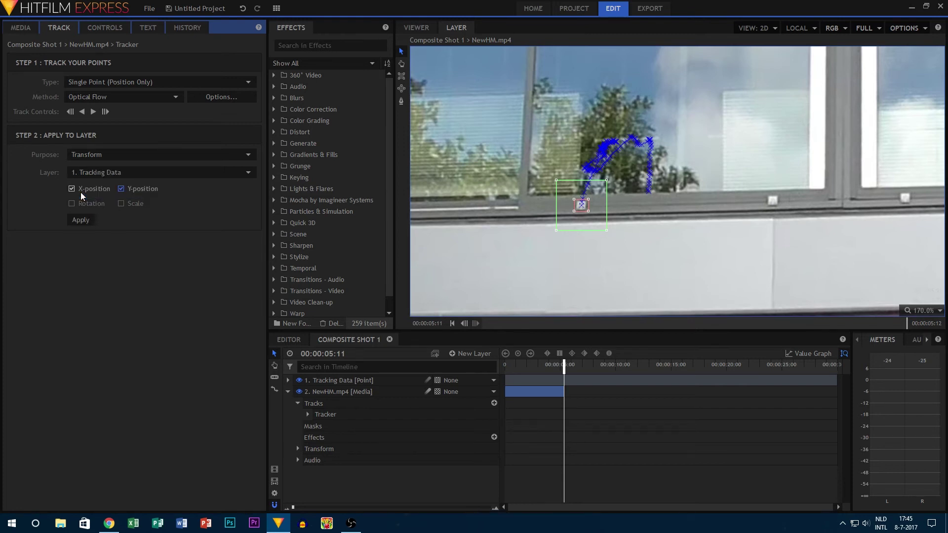
{"action": "left_click", "coordinate": [80, 221]}
{"action": "left_click_drag", "start_coordinate": [564, 364], "coordinate": [374, 324]}
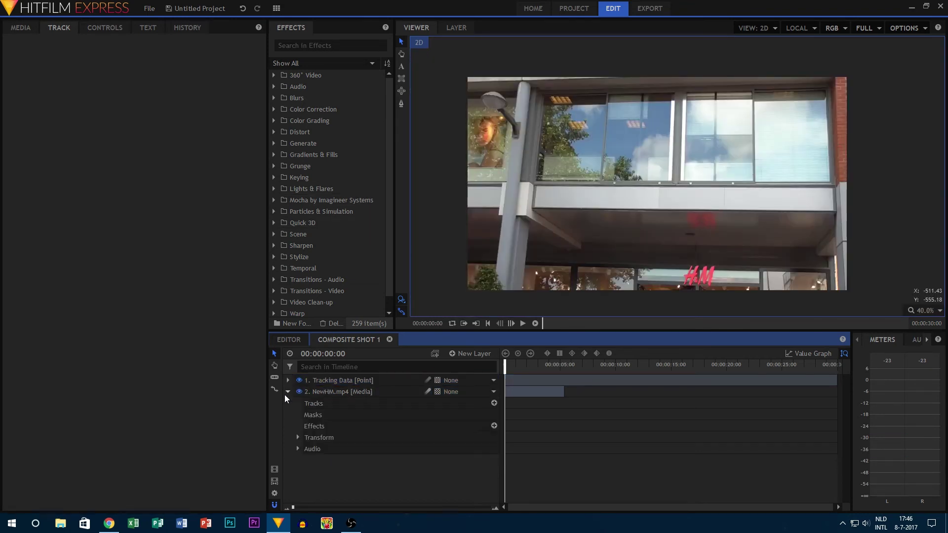
Step: Add a second tracker with Type set to Double Points (Position/Scale/Rotation)
{"action": "left_click", "coordinate": [493, 403]}
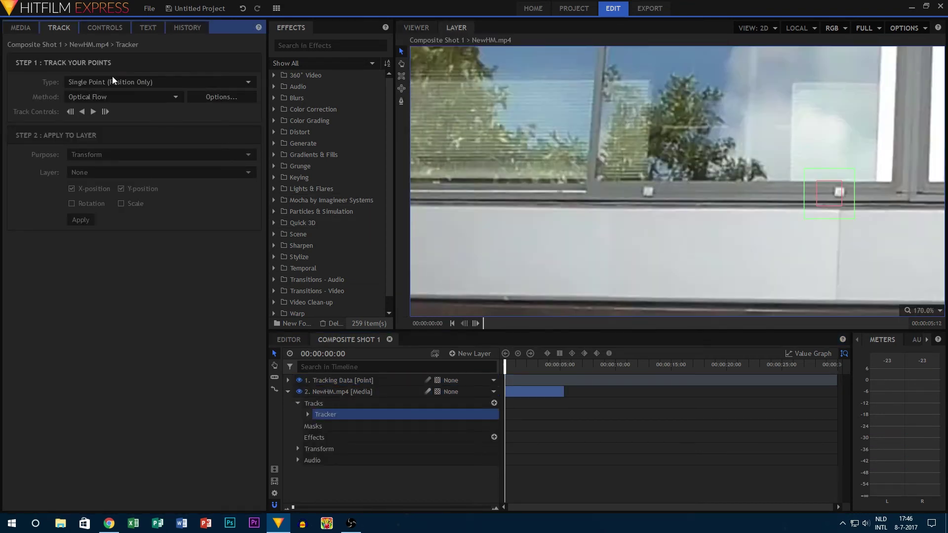
{"action": "left_click", "coordinate": [111, 82]}
{"action": "left_click", "coordinate": [112, 103]}
Step: Place the two tracking points on the left and right white window markers
{"action": "scroll", "coordinate": [841, 203], "scroll_direction": "up", "scroll_amount": 1}
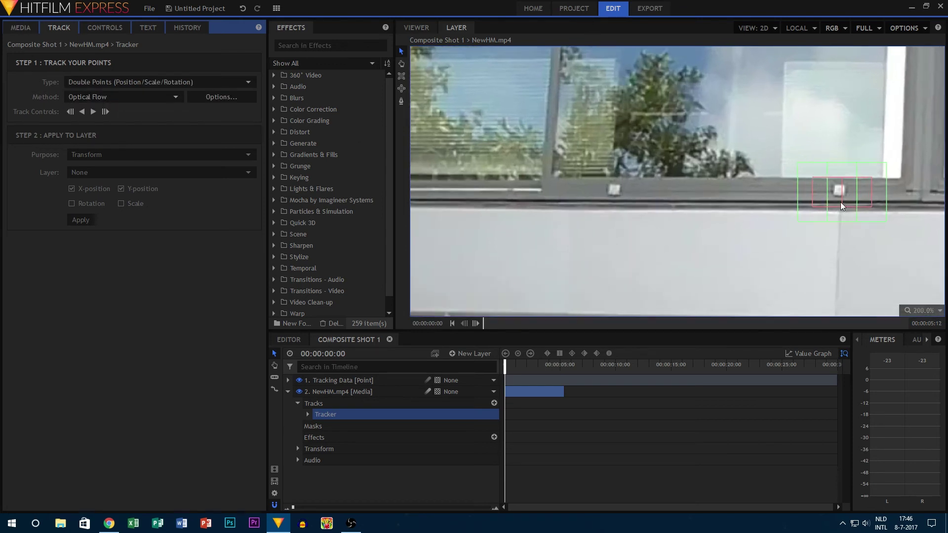
{"action": "left_click_drag", "start_coordinate": [809, 201], "coordinate": [602, 198]}
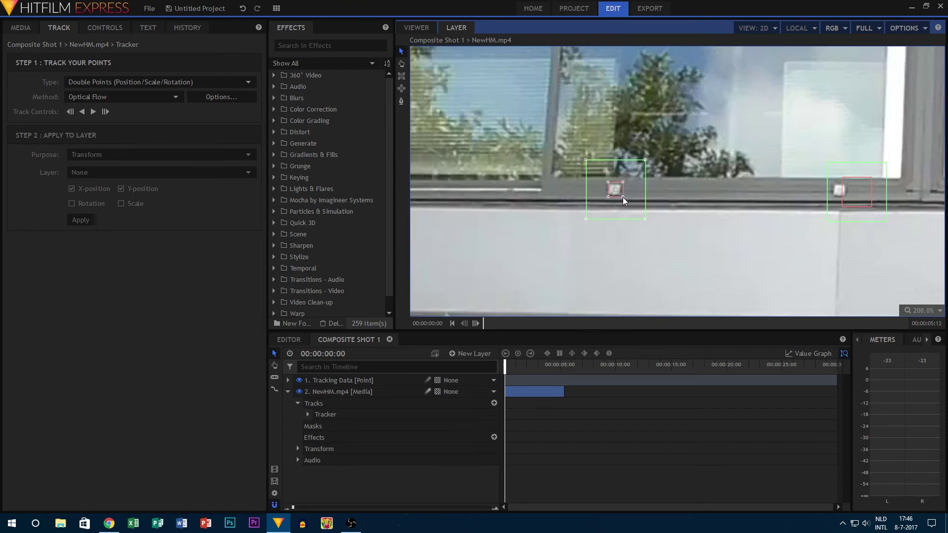
{"action": "left_click_drag", "start_coordinate": [623, 197], "coordinate": [470, 198]}
{"action": "left_click_drag", "start_coordinate": [898, 205], "coordinate": [627, 203]}
{"action": "key", "text": "v"}
{"action": "left_click_drag", "start_coordinate": [443, 198], "coordinate": [794, 192]}
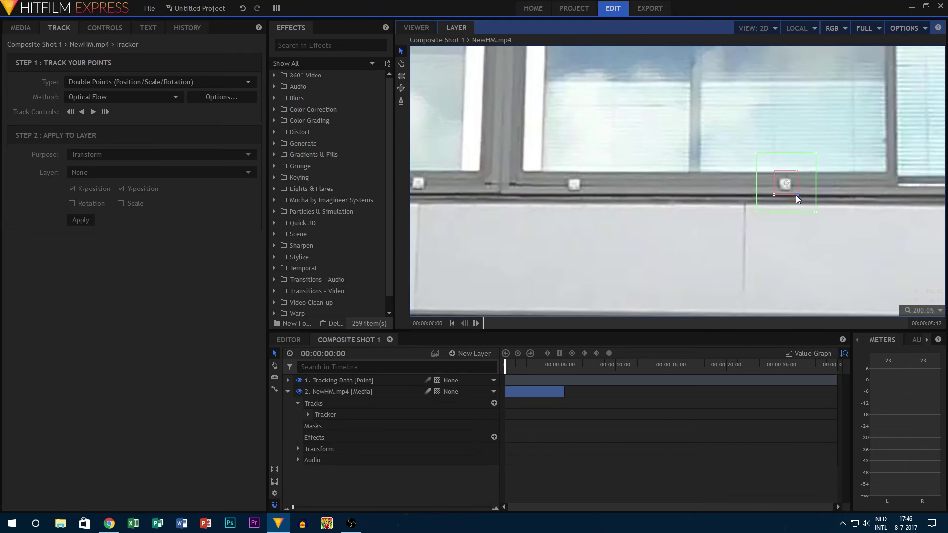
Step: Track both markers forward to 00:00:05:11, keep Purpose on Transform and target '1. Tracking Data'
{"action": "left_click", "coordinate": [93, 111]}
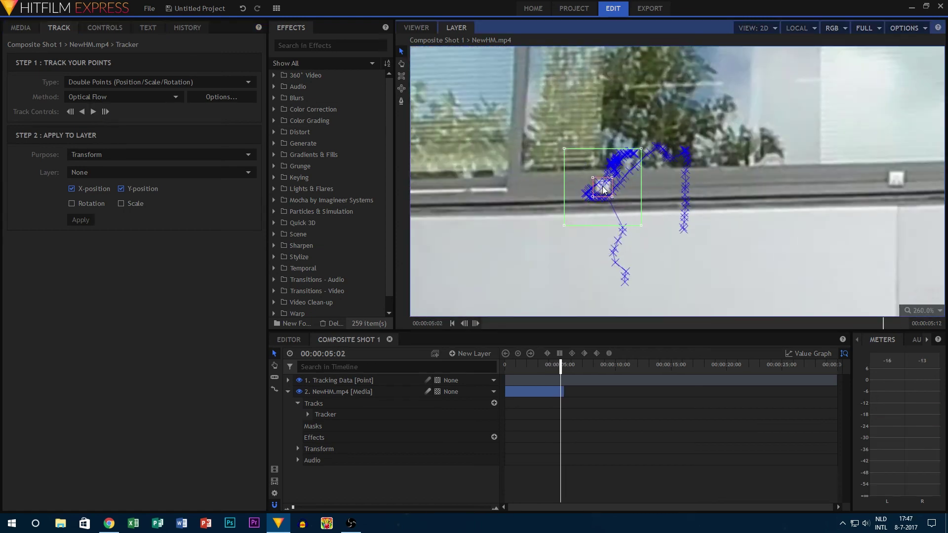
{"action": "left_click", "coordinate": [87, 157]}
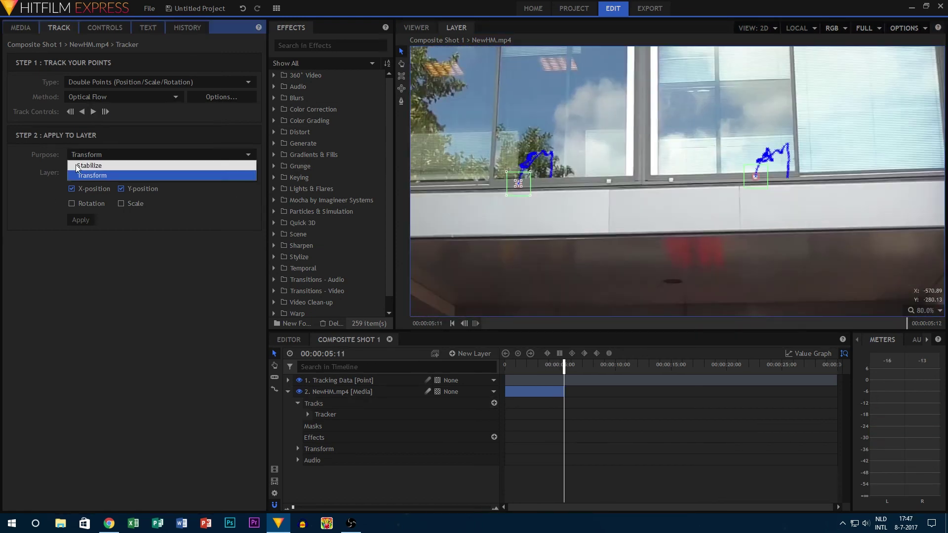
{"action": "left_click", "coordinate": [79, 173]}
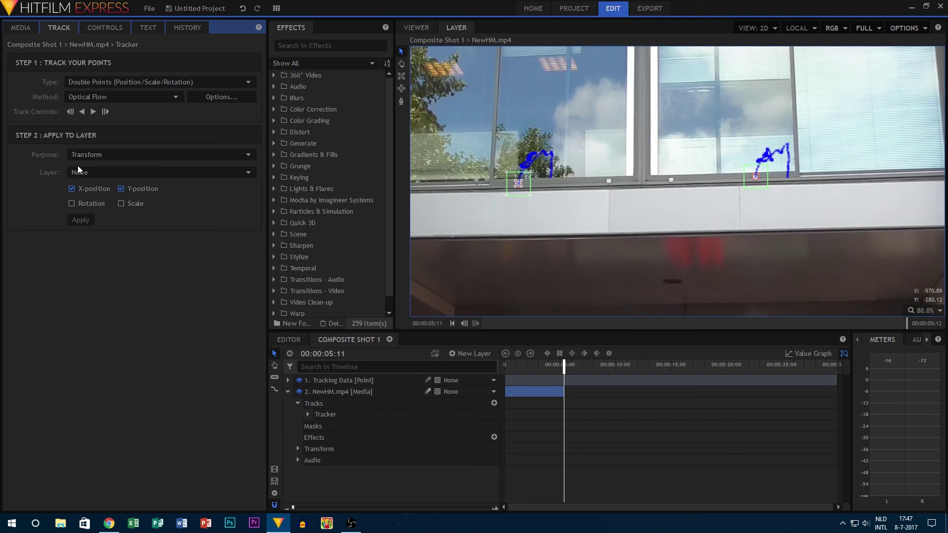
{"action": "left_click", "coordinate": [79, 170]}
{"action": "left_click", "coordinate": [81, 192]}
Step: Apply the two-point track to Tracking Data, then play the composite from 00:00 to check it
{"action": "left_click", "coordinate": [341, 380]}
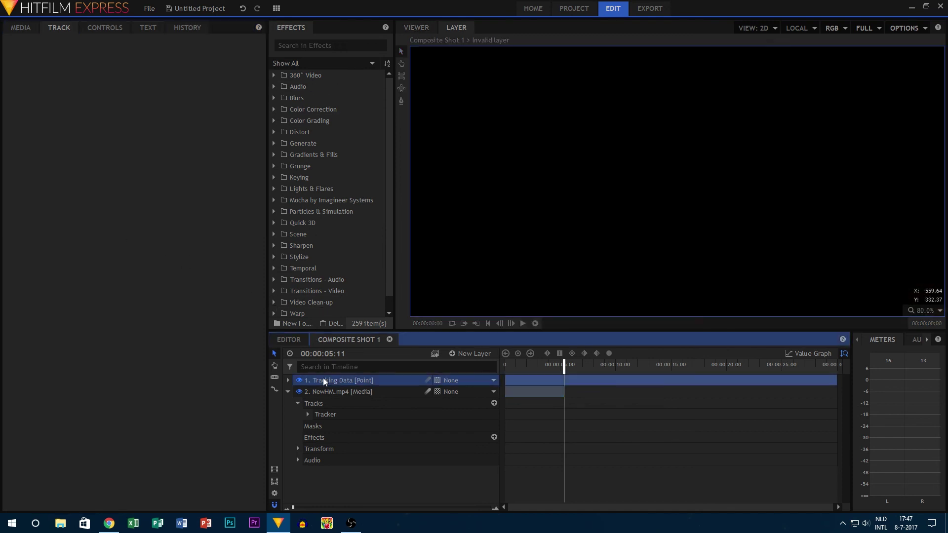
{"action": "left_click", "coordinate": [416, 28]}
{"action": "scroll", "coordinate": [605, 220], "scroll_direction": "up", "scroll_amount": 2}
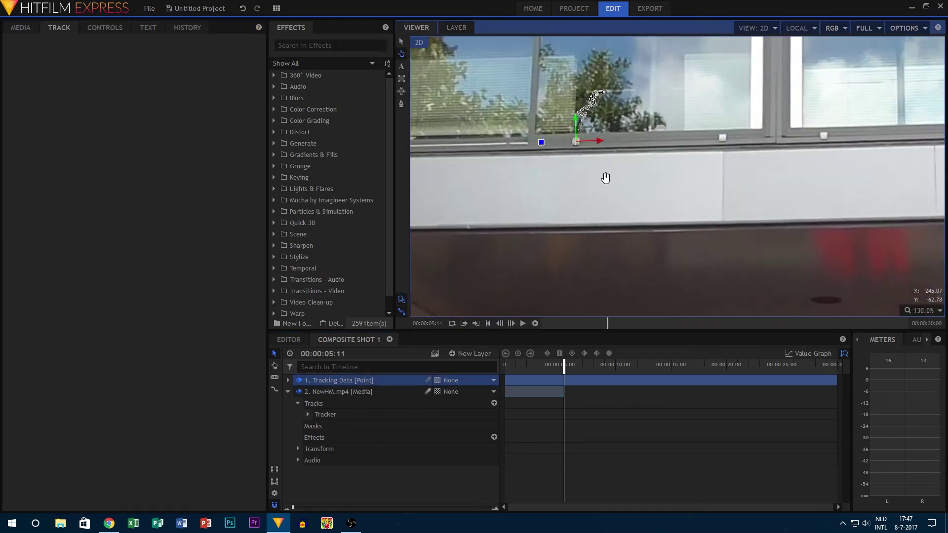
{"action": "left_click_drag", "start_coordinate": [566, 367], "coordinate": [481, 366]}
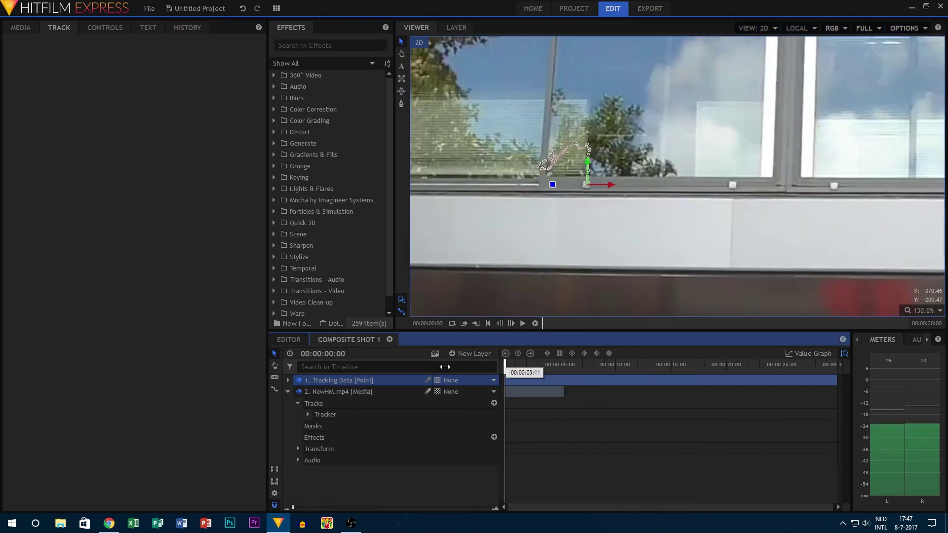
{"action": "left_click", "coordinate": [522, 324]}
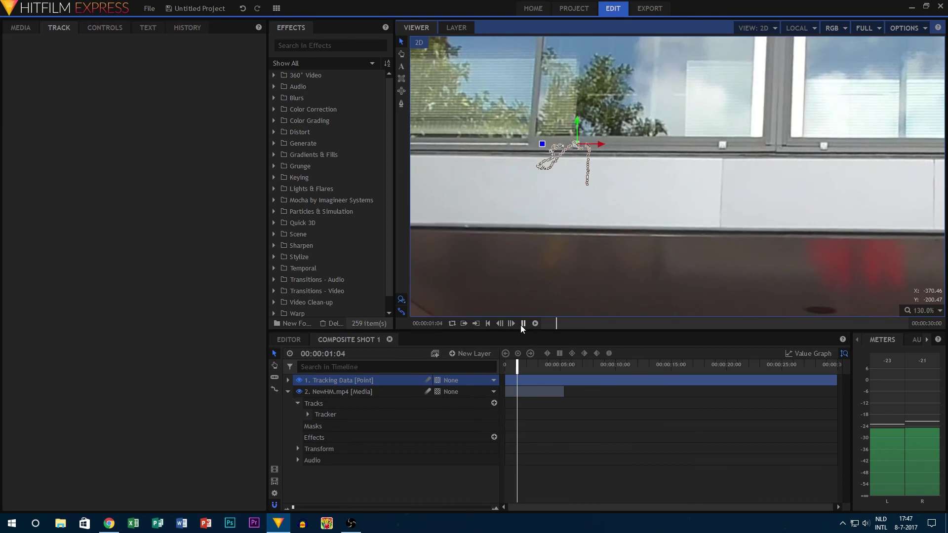